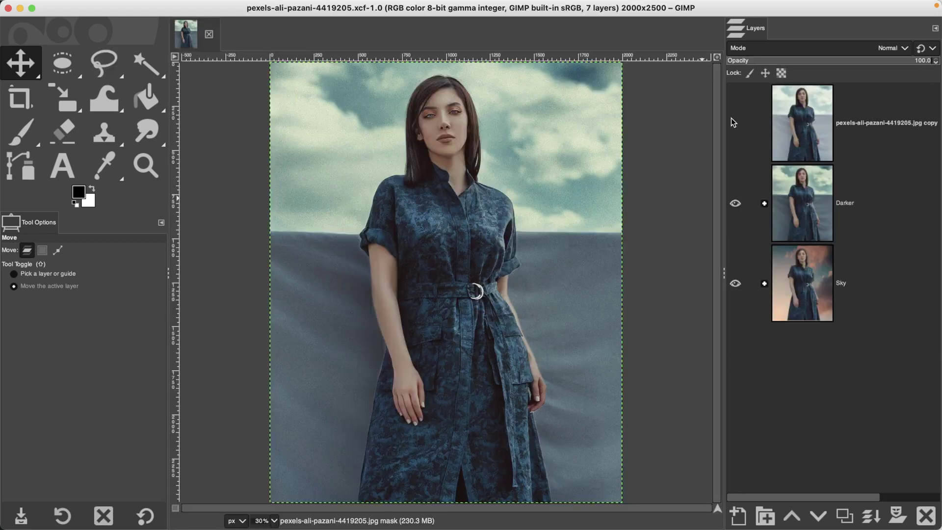
Toggle the copy and Darker layers' visibility, ending with all three layers shown.
left_click(735, 123)
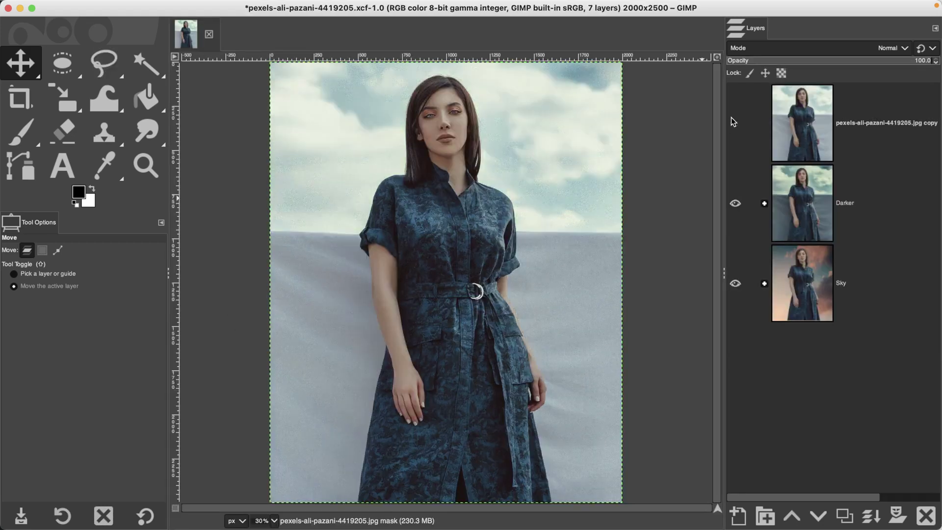
left_click(735, 123)
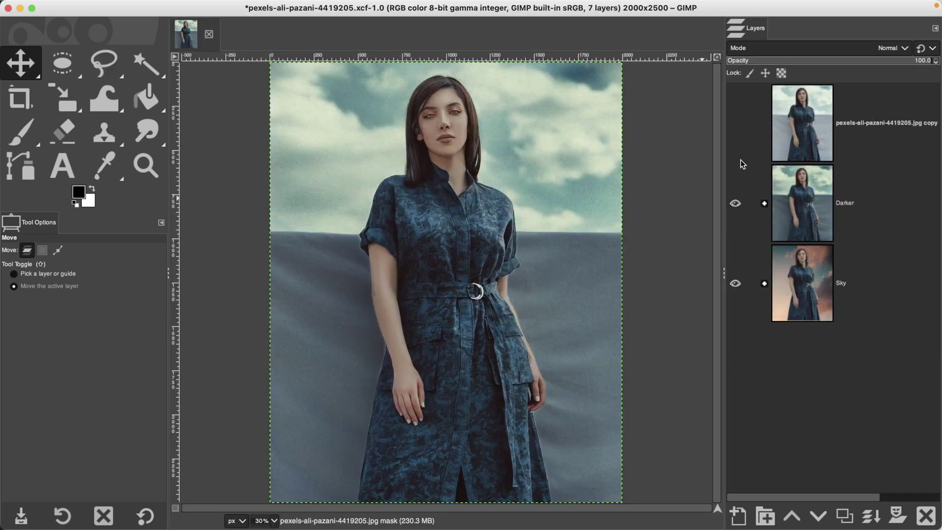
left_click(735, 204)
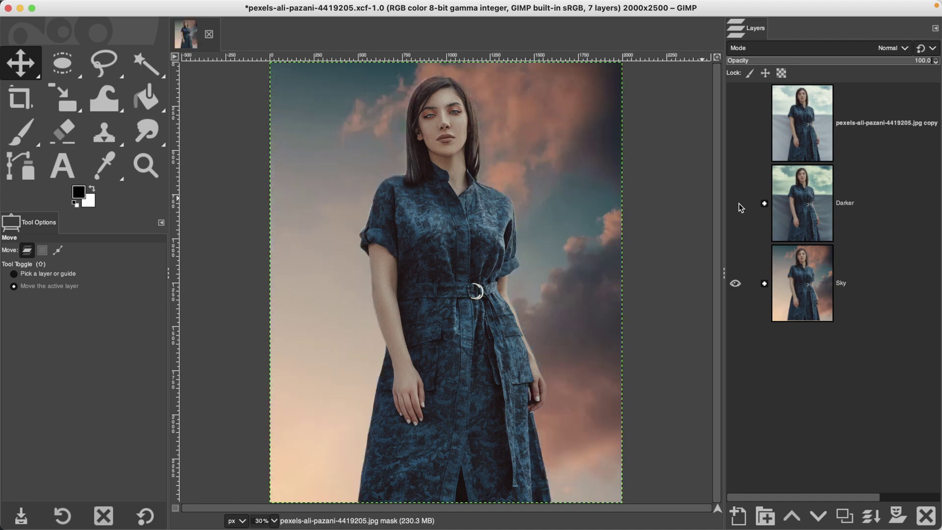
left_click(736, 204)
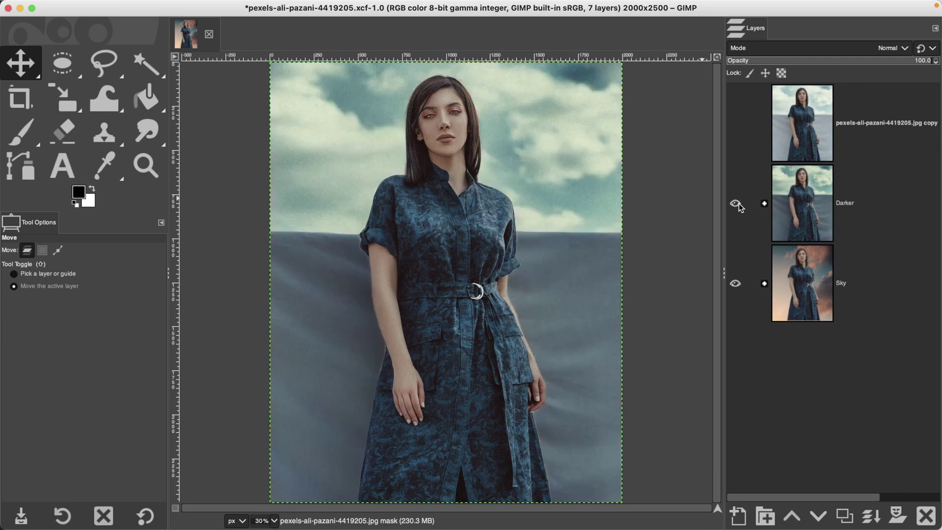
left_click(737, 122)
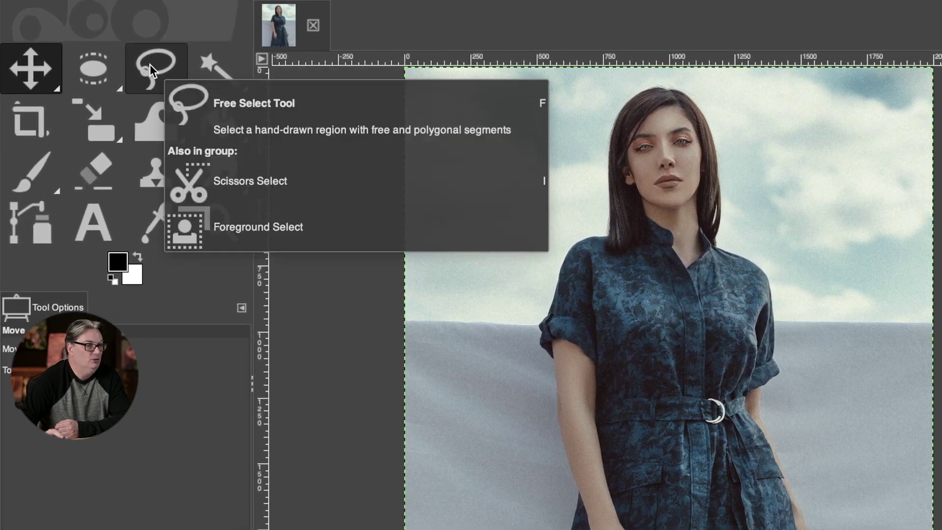
Switch from the Free Select tool group to the Foreground Select tool.
left_click(149, 64)
key("Escape")
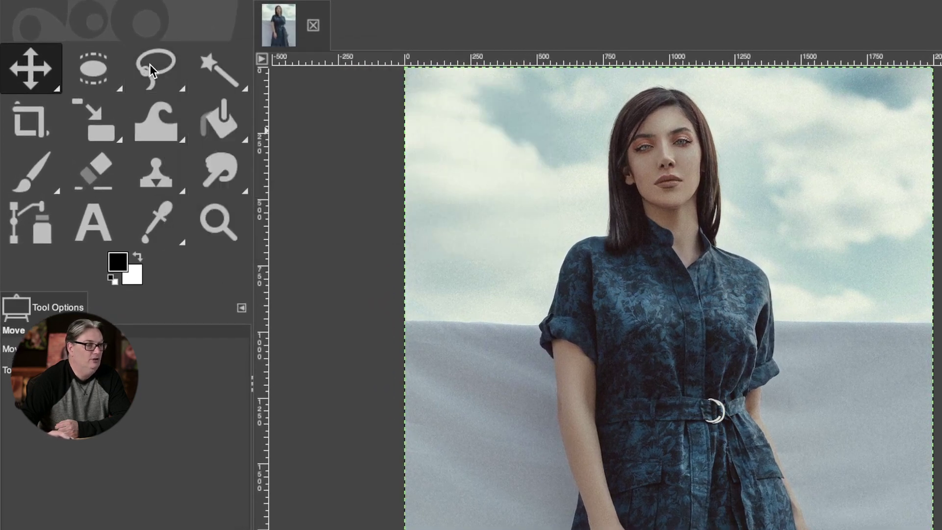
left_click(149, 64)
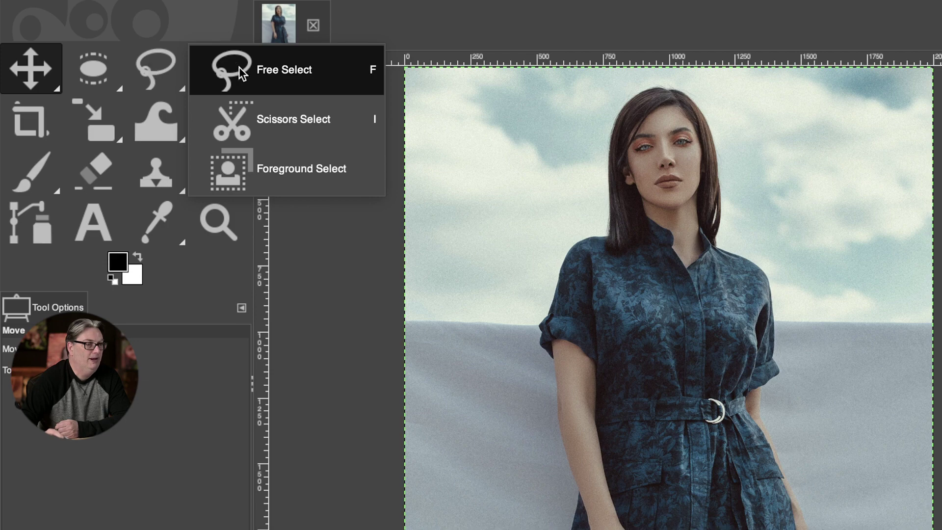
left_click(320, 170)
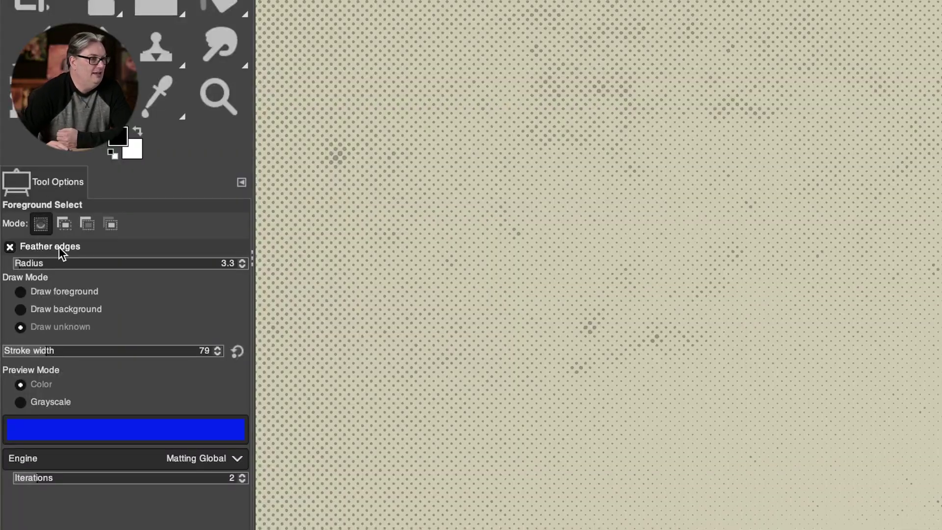
Keep Feather edges enabled and raise the feathering radius from 3.3 to 5.0.
left_click(14, 247)
left_click(14, 246)
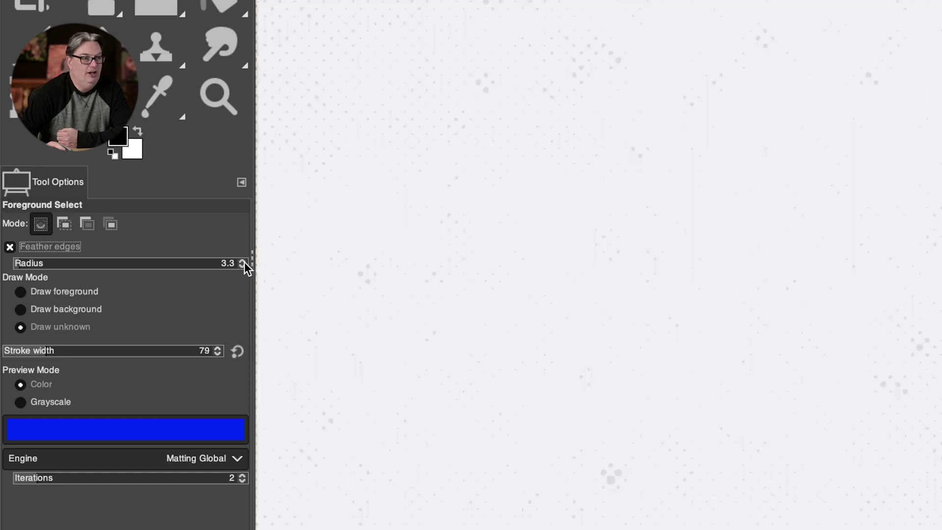
left_click(243, 261)
left_click(243, 261)
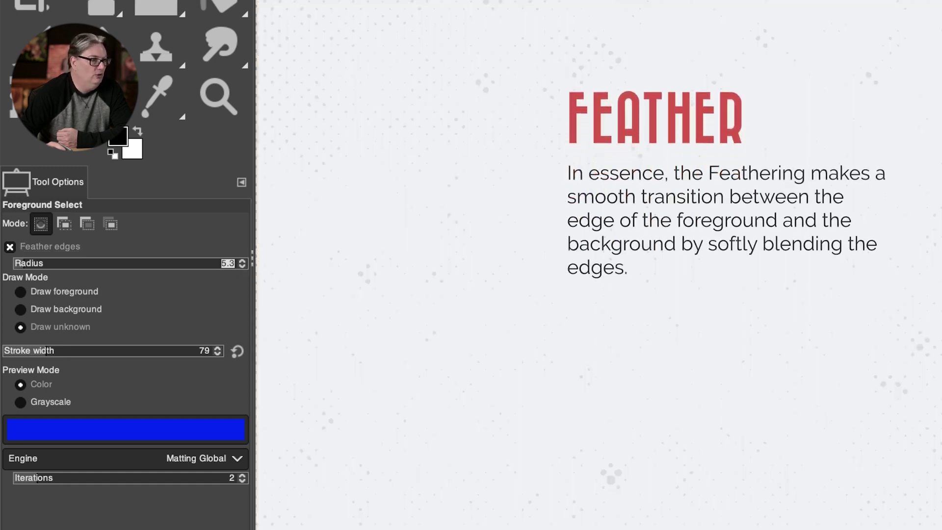
type("5")
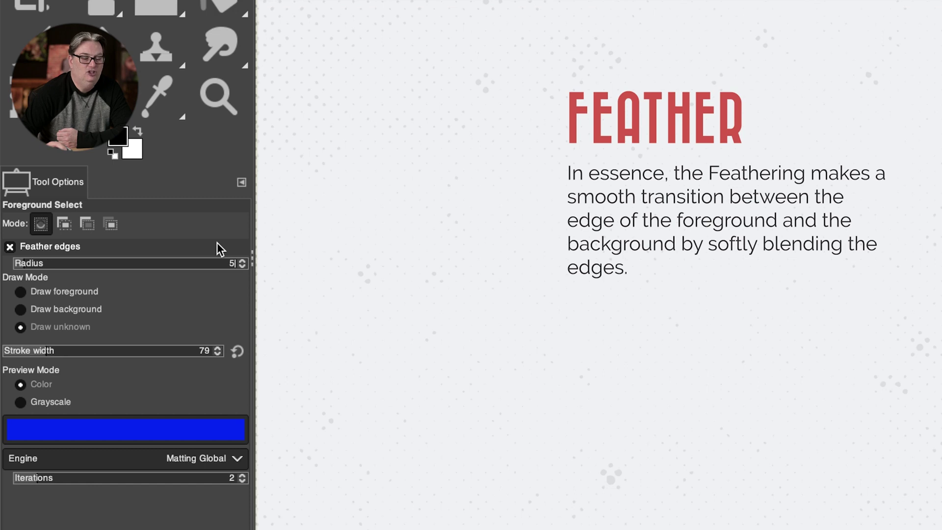
key("Tab")
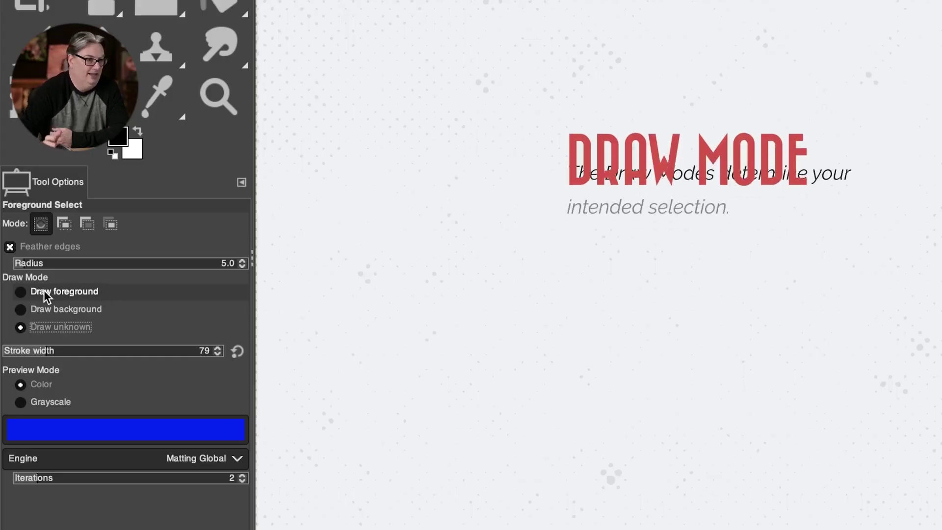
Try the foreground, background and unknown draw modes, settling on Draw foreground.
left_click(44, 293)
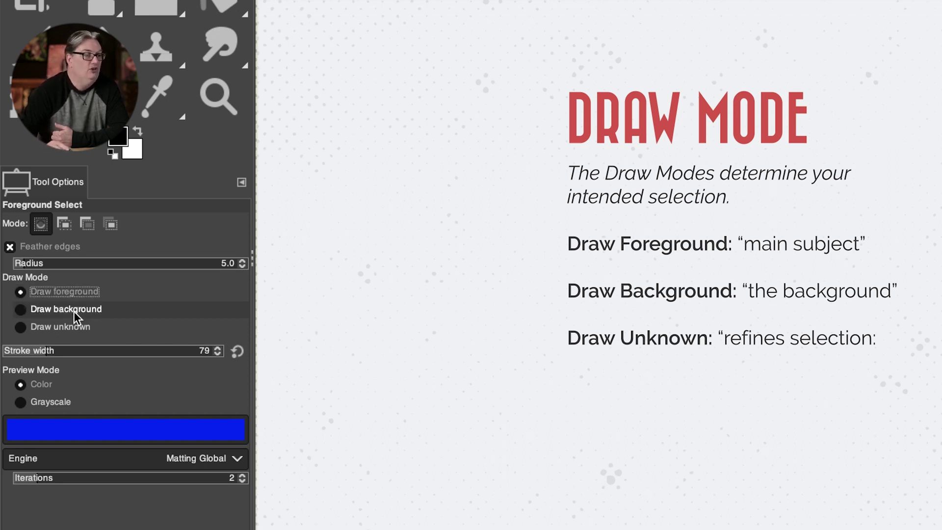
left_click(54, 308)
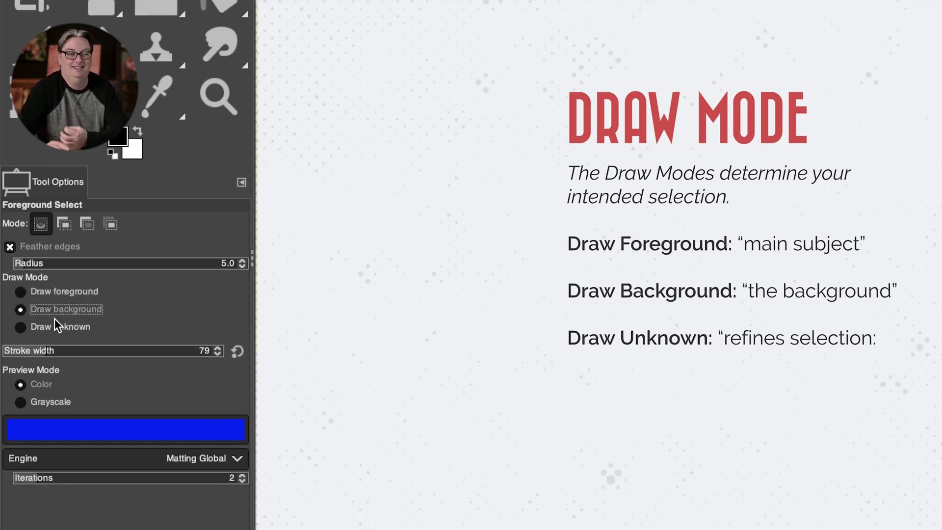
left_click(56, 327)
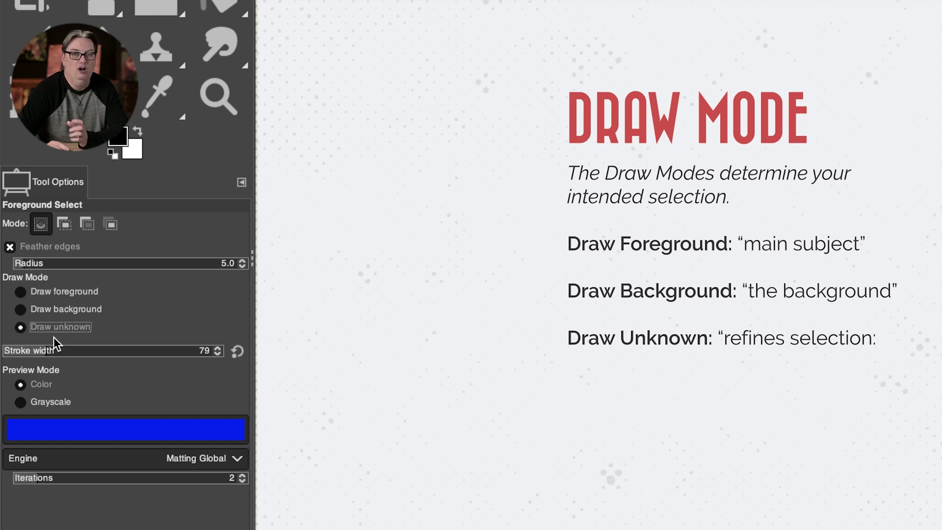
left_click(58, 294)
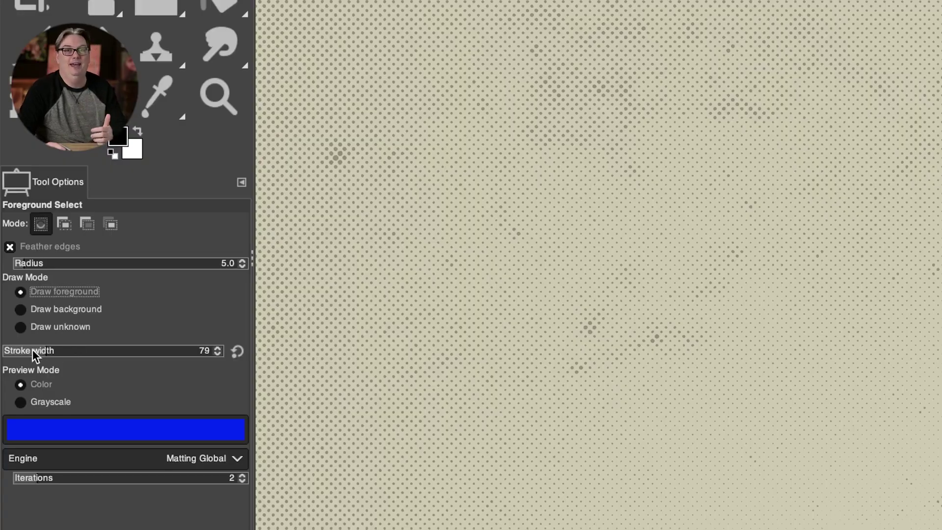
Raise the Stroke width from 79 to about 129 with the slider, then to 130.
mouse_move(63, 348)
left_mouse_down()
mouse_move(82, 363)
mouse_move(188, 353)
left_mouse_up()
left_click(218, 348)
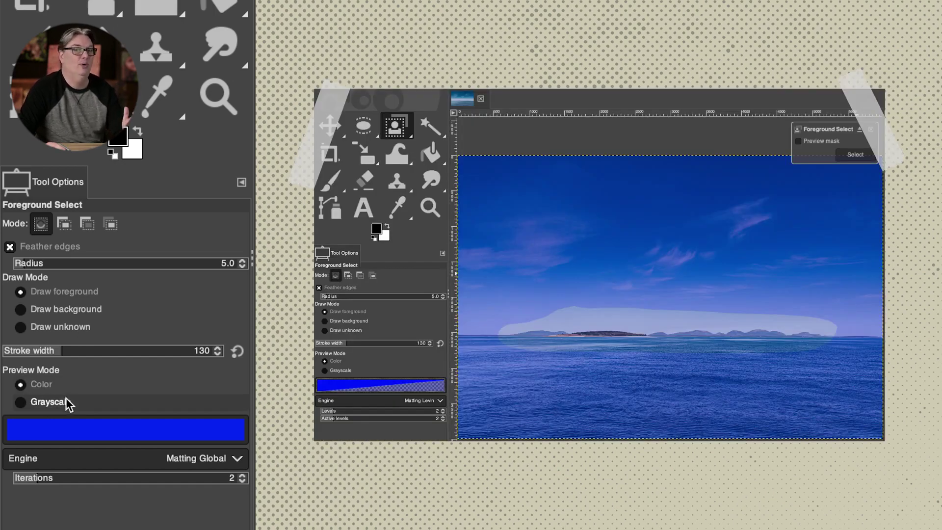
left_click(76, 430)
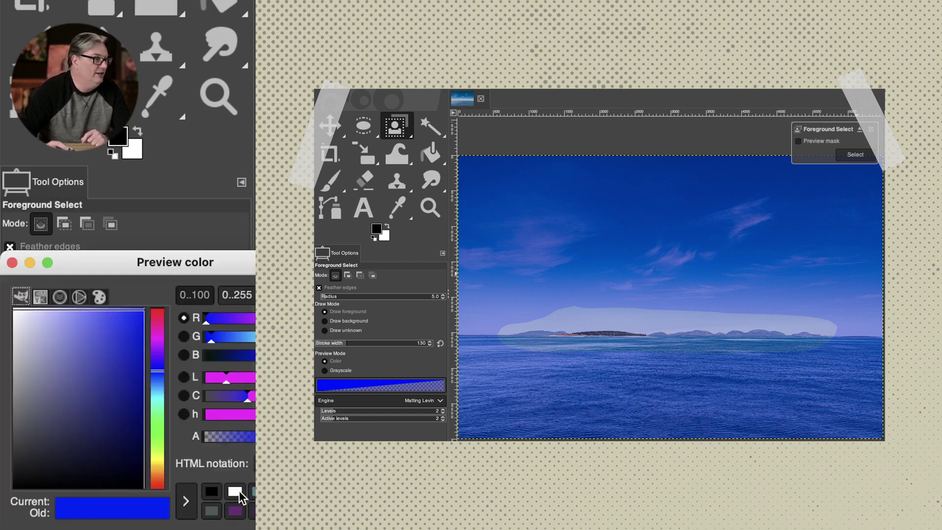
left_click(252, 510)
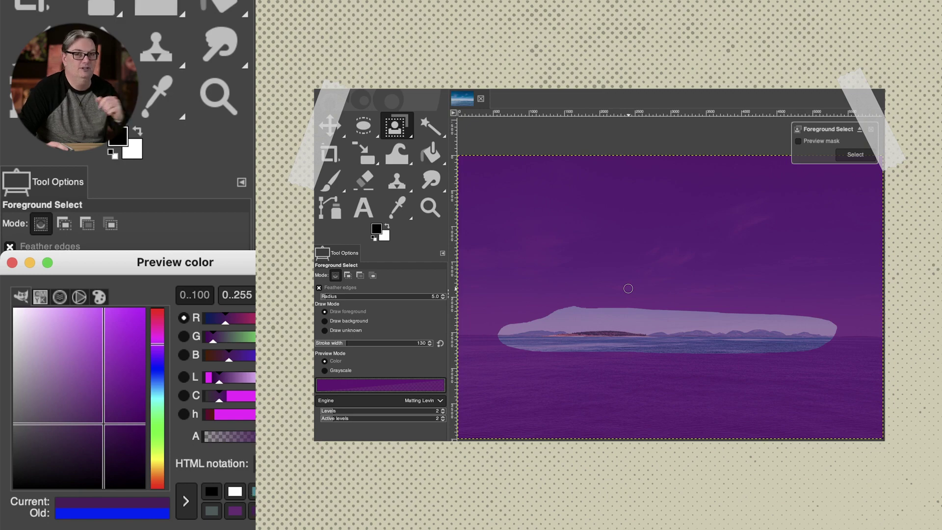
key("Escape")
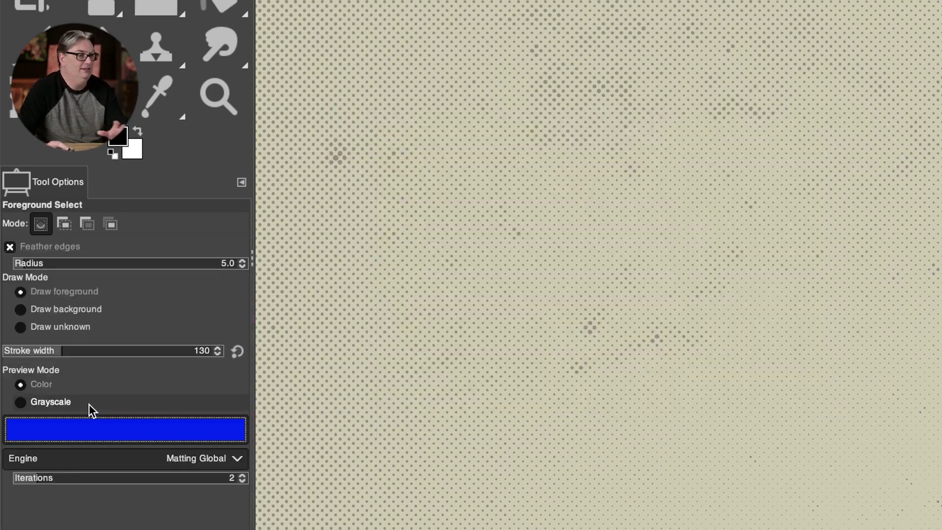
left_click(63, 402)
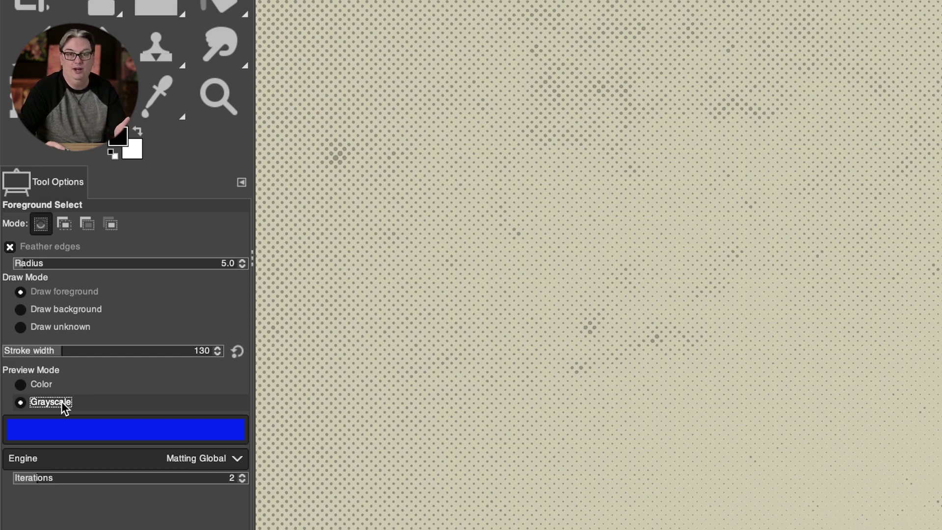
left_click(46, 377)
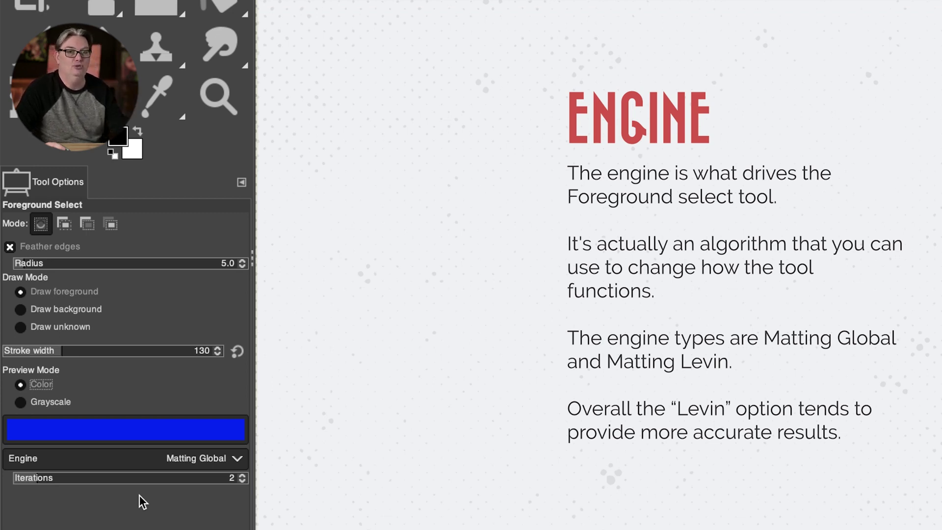
Compare the Matting Global and Matting Levin engines in the Engine dropdown.
left_click(157, 461)
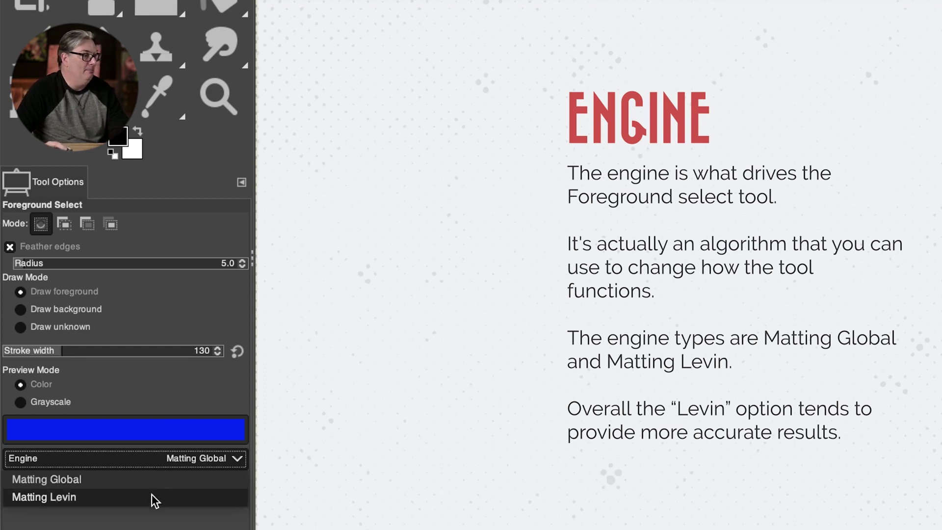
left_click(152, 477)
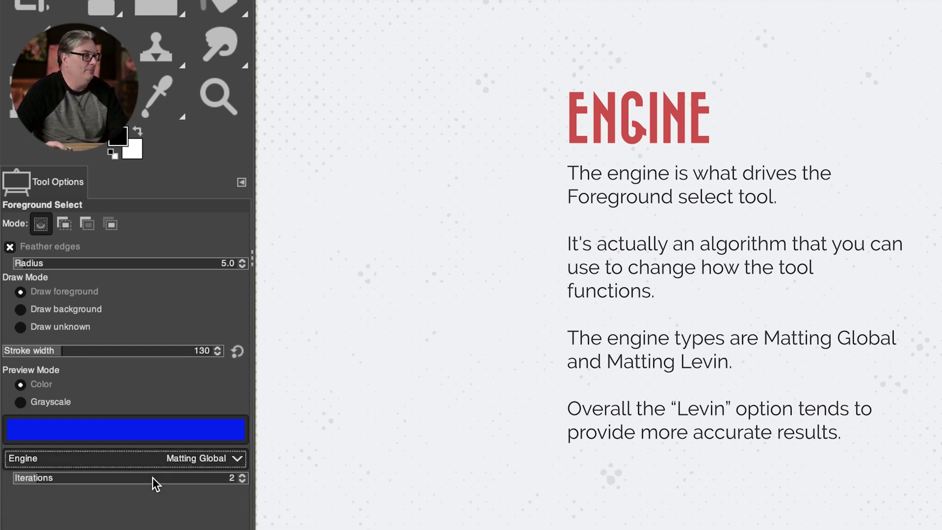
left_click(153, 461)
left_click(146, 496)
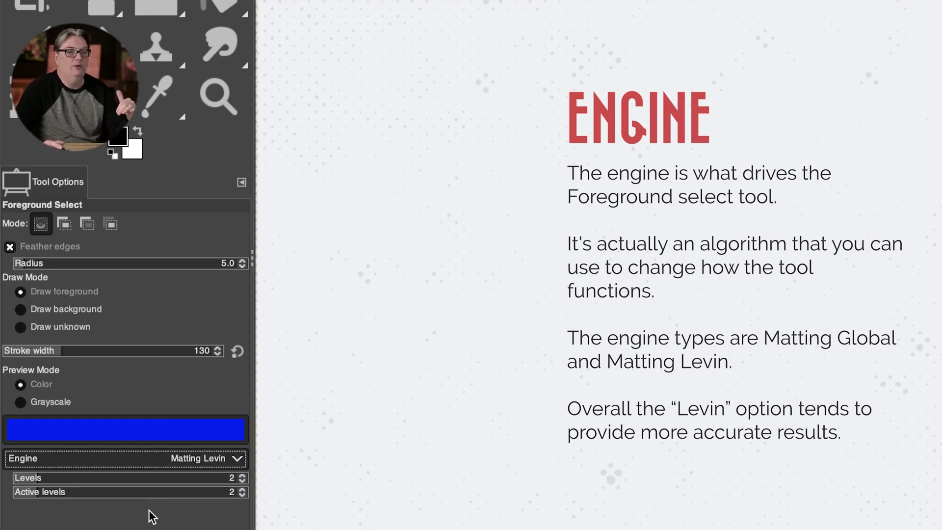
left_click(174, 461)
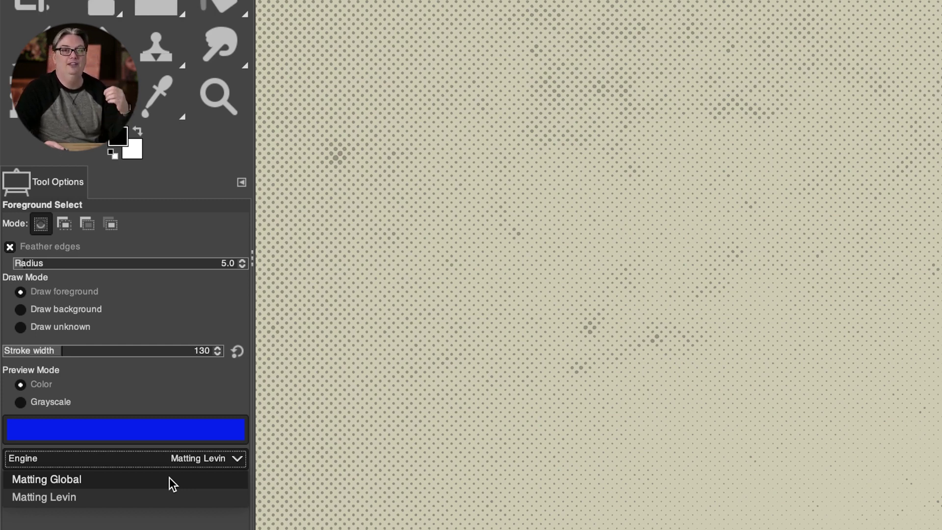
left_click(168, 496)
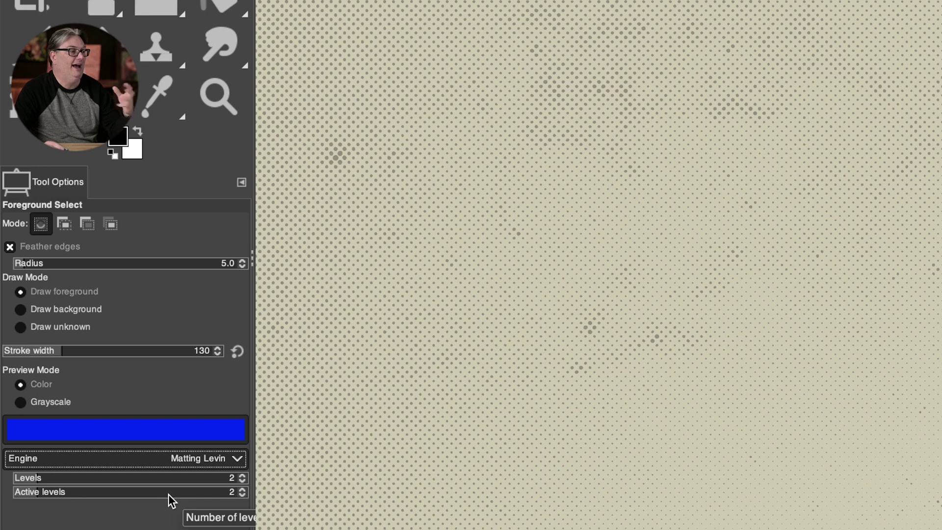
left_click(189, 457)
left_click(188, 457)
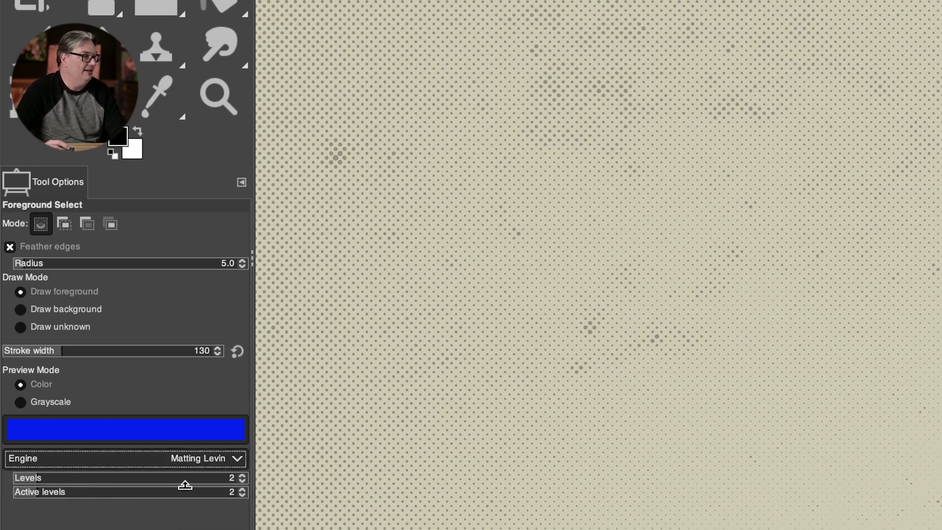
left_click(193, 454)
left_click(187, 473)
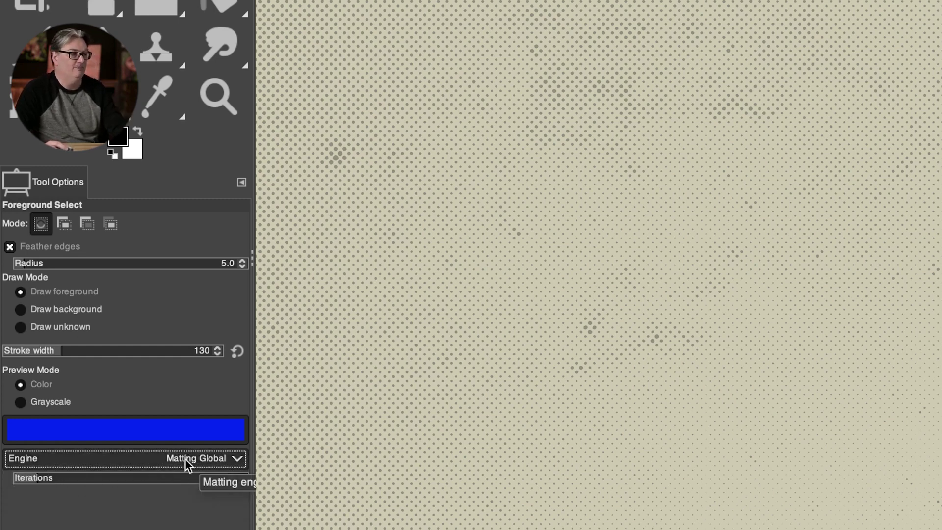
left_click(185, 458)
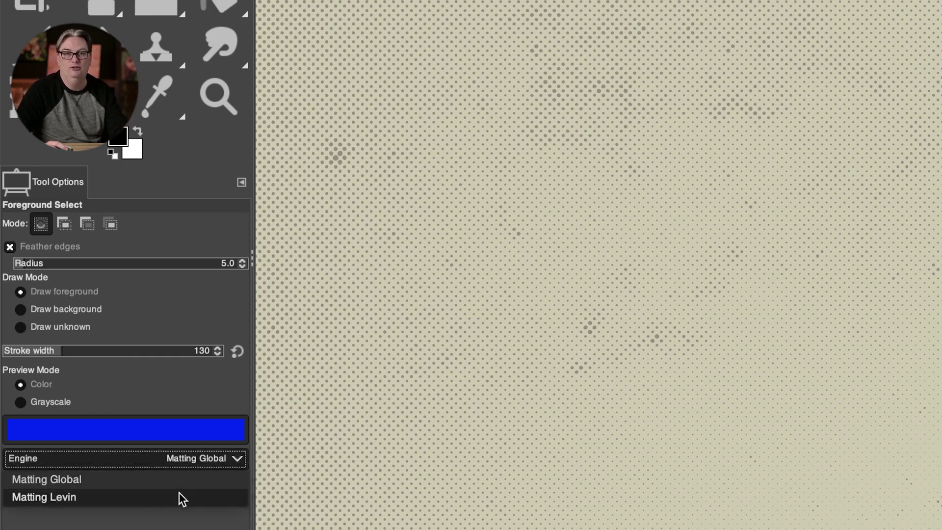
left_click(178, 493)
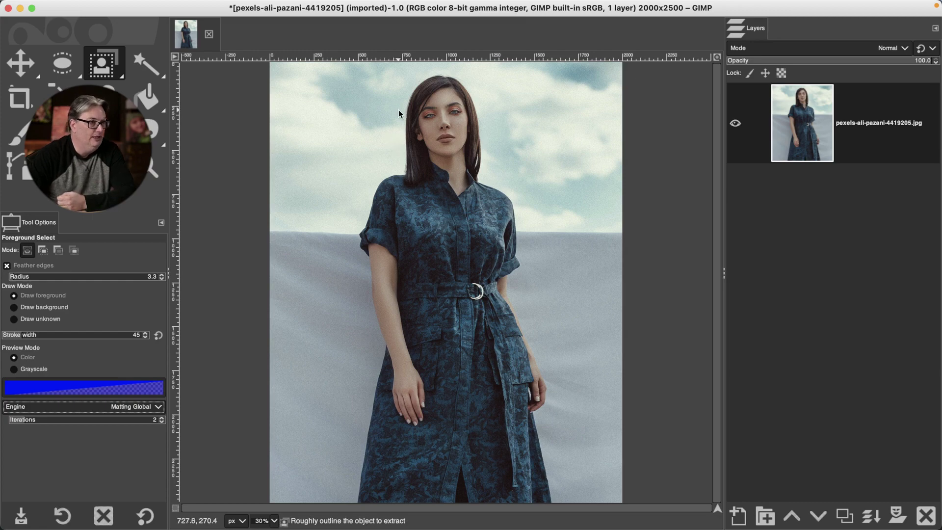
Loosely outline the woman, closing the loop above her head, and create the blue mask.
mouse_move(399, 110)
left_mouse_down()
mouse_move(400, 169)
mouse_move(380, 178)
mouse_move(363, 205)
mouse_move(371, 364)
mouse_move(358, 486)
mouse_move(368, 518)
mouse_move(502, 524)
mouse_move(563, 497)
mouse_move(519, 197)
left_mouse_up()
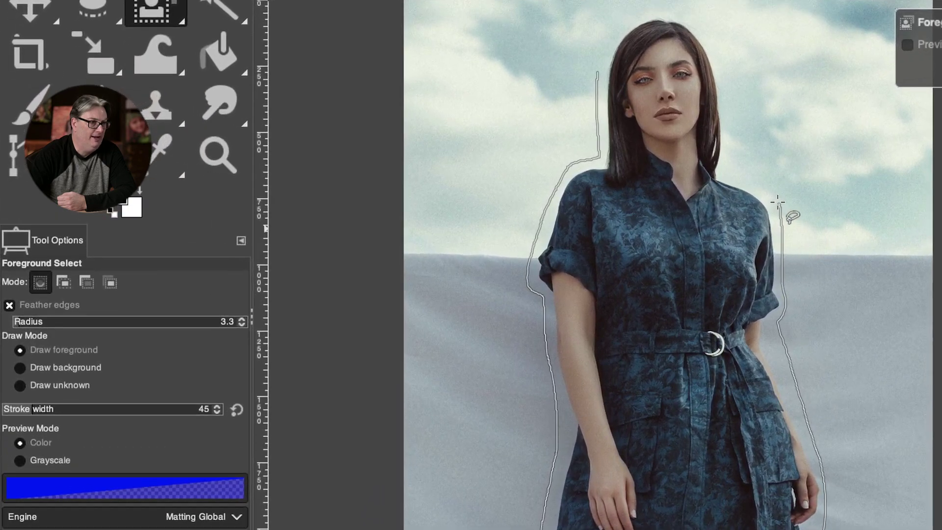
mouse_move(778, 201)
left_mouse_down()
mouse_move(738, 169)
mouse_move(723, 86)
mouse_move(693, 23)
mouse_move(645, 6)
mouse_move(609, 31)
mouse_move(597, 73)
left_mouse_up()
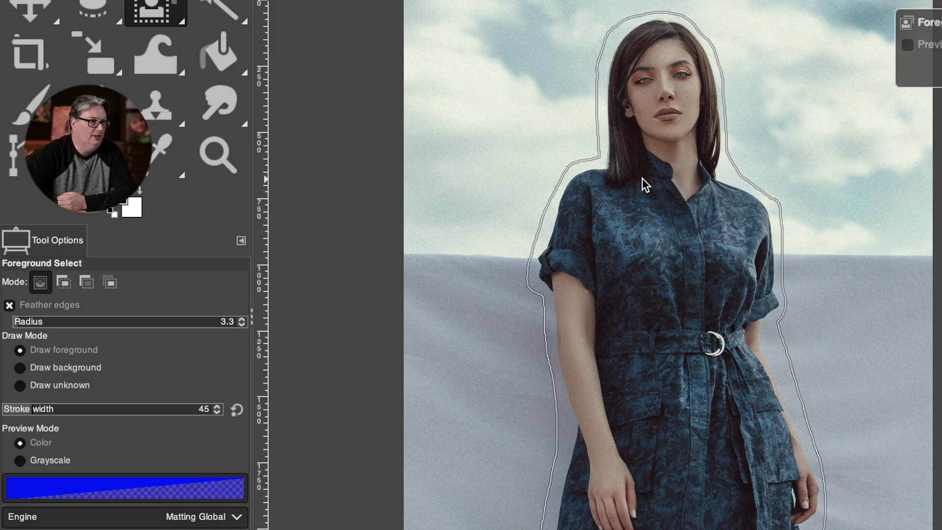
key("Return")
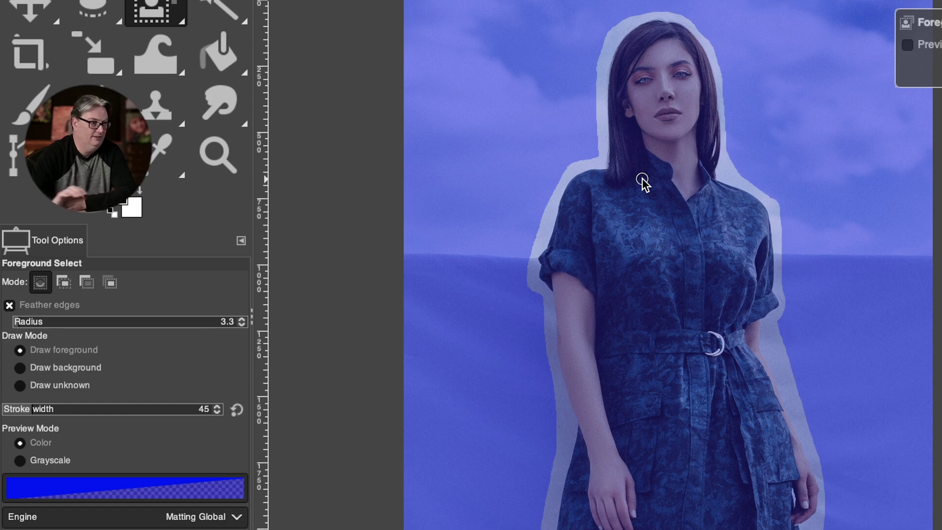
left_click(52, 482)
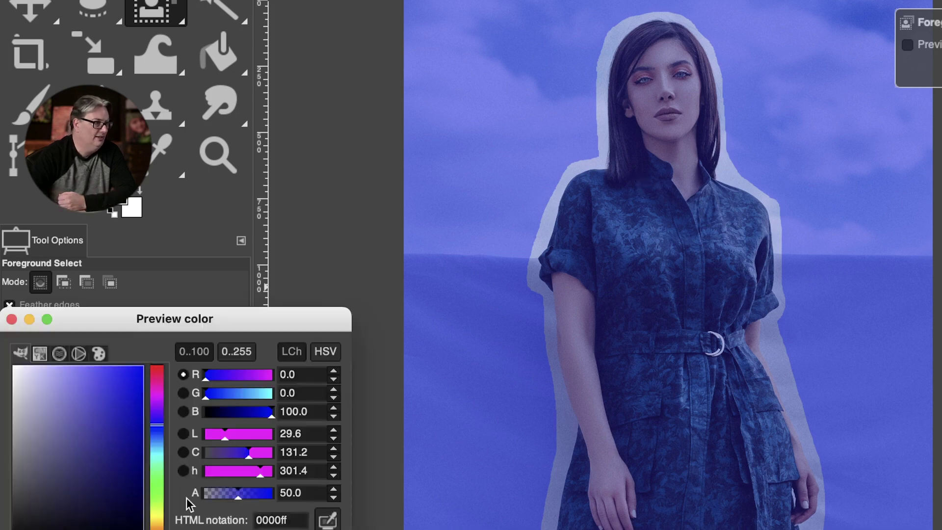
key("Return")
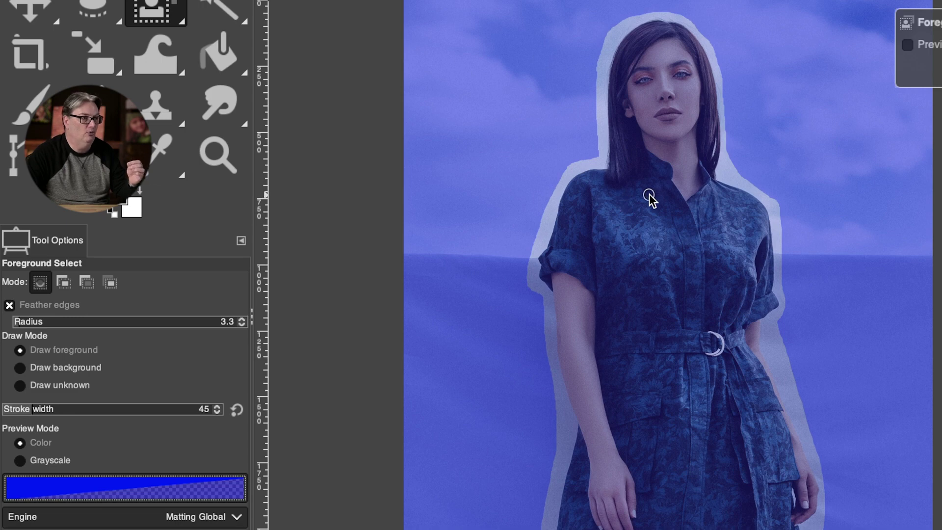
Widen the stroke to 319 and paint foreground over her head, left arm and torso.
left_click(62, 407)
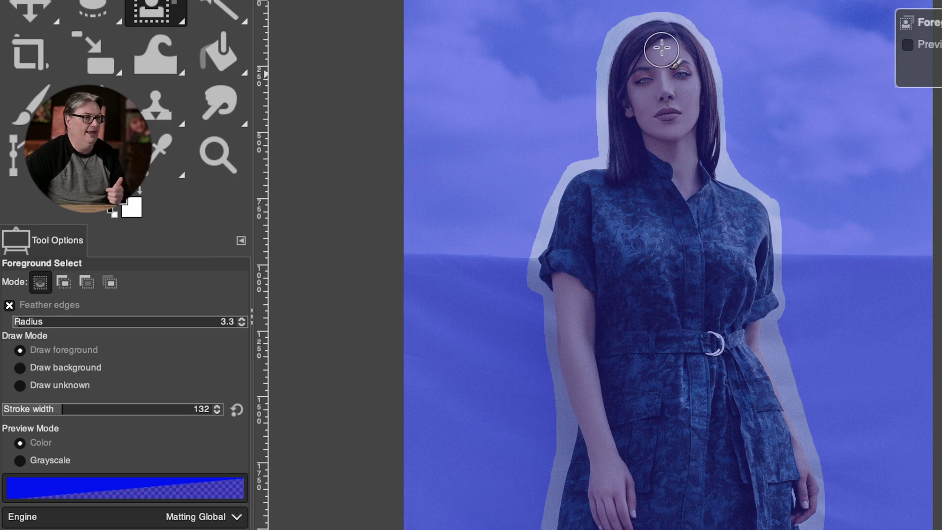
mouse_move(662, 47)
left_mouse_down()
mouse_move(635, 84)
mouse_move(613, 196)
mouse_move(595, 197)
left_mouse_up()
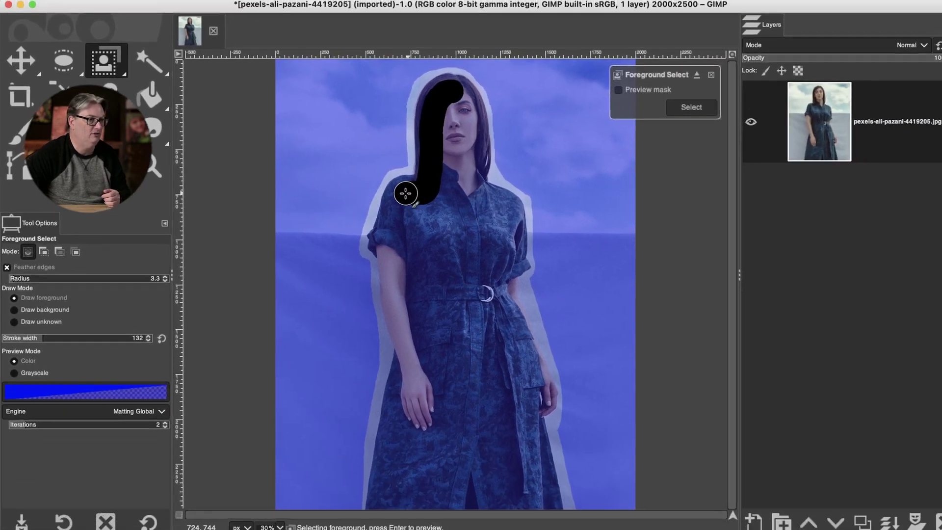
mouse_move(405, 193)
left_mouse_down()
mouse_move(381, 242)
mouse_move(401, 360)
mouse_move(375, 500)
mouse_move(531, 502)
mouse_move(525, 384)
mouse_move(493, 292)
mouse_move(495, 215)
mouse_move(462, 197)
mouse_move(464, 126)
mouse_move(449, 91)
mouse_move(424, 104)
mouse_move(418, 182)
mouse_move(391, 196)
mouse_move(377, 231)
mouse_move(388, 310)
mouse_move(405, 337)
mouse_move(422, 277)
left_mouse_up()
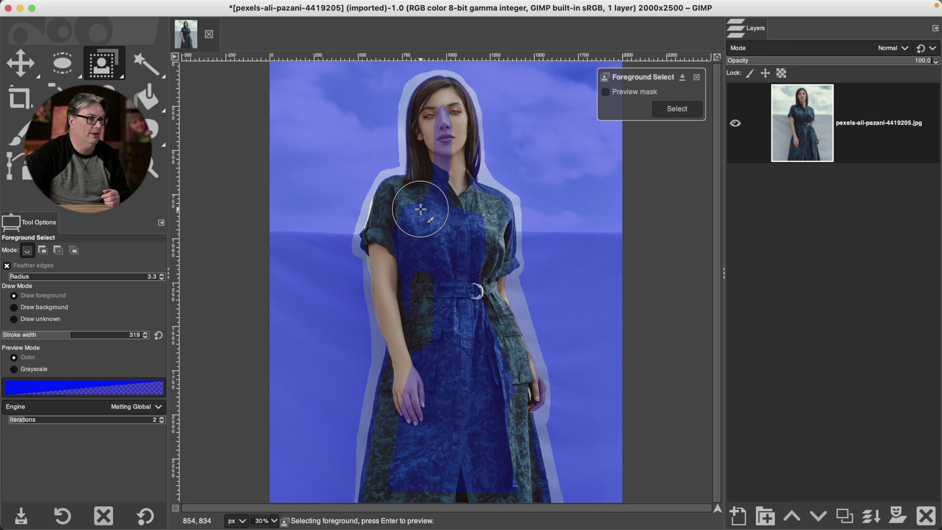
mouse_move(443, 128)
left_mouse_down()
mouse_move(438, 204)
mouse_move(410, 243)
mouse_move(414, 284)
mouse_move(449, 336)
mouse_move(466, 314)
mouse_move(465, 221)
mouse_move(440, 261)
mouse_move(443, 323)
mouse_move(412, 484)
mouse_move(500, 480)
mouse_move(481, 339)
mouse_move(458, 448)
mouse_move(433, 305)
left_mouse_up()
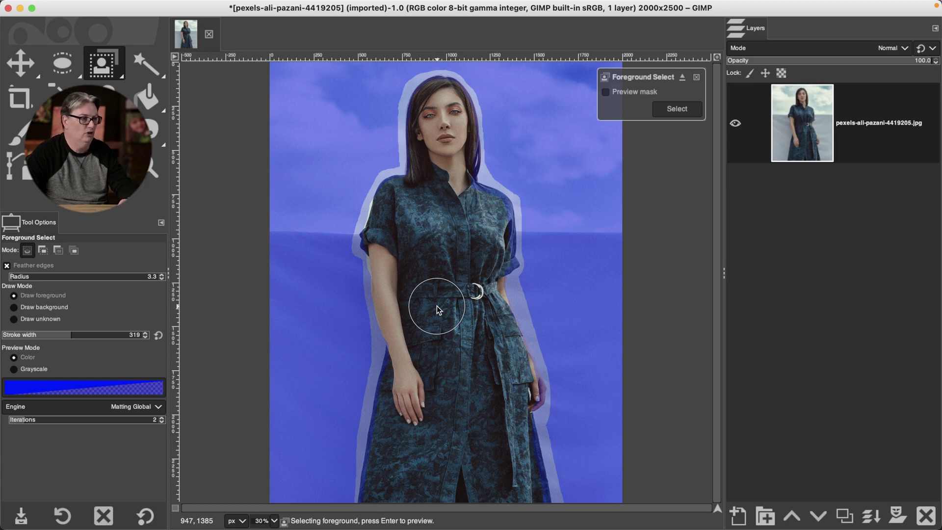
Preview the mask, then paint a 38-wide background stroke beside the arm and undo it.
key("Return")
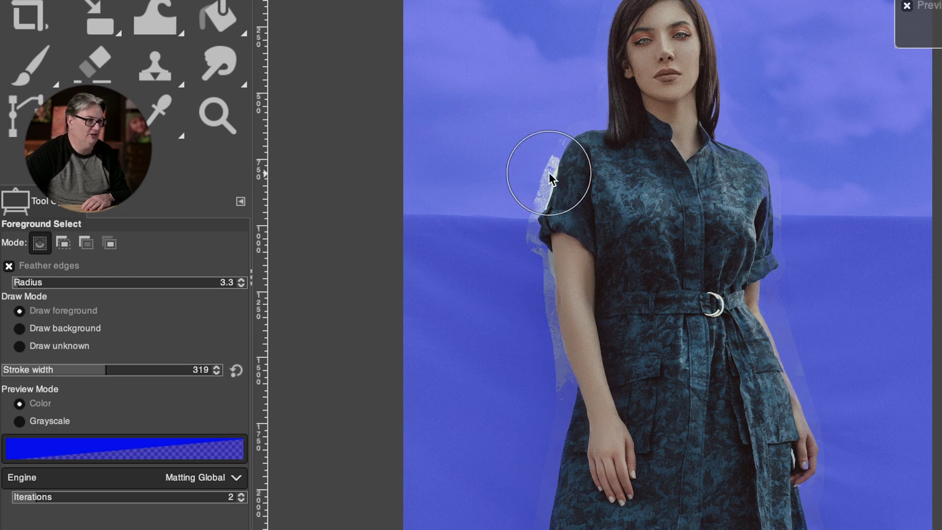
left_click(72, 329)
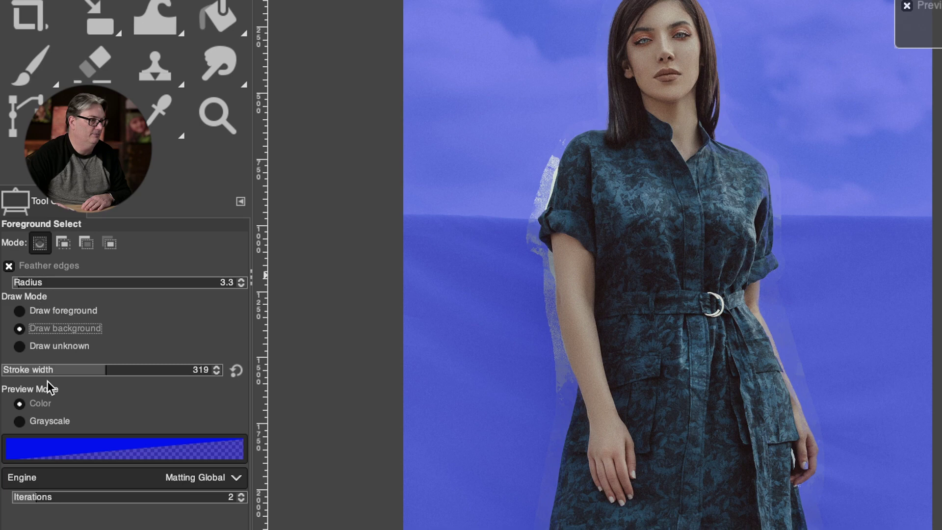
left_click(29, 366)
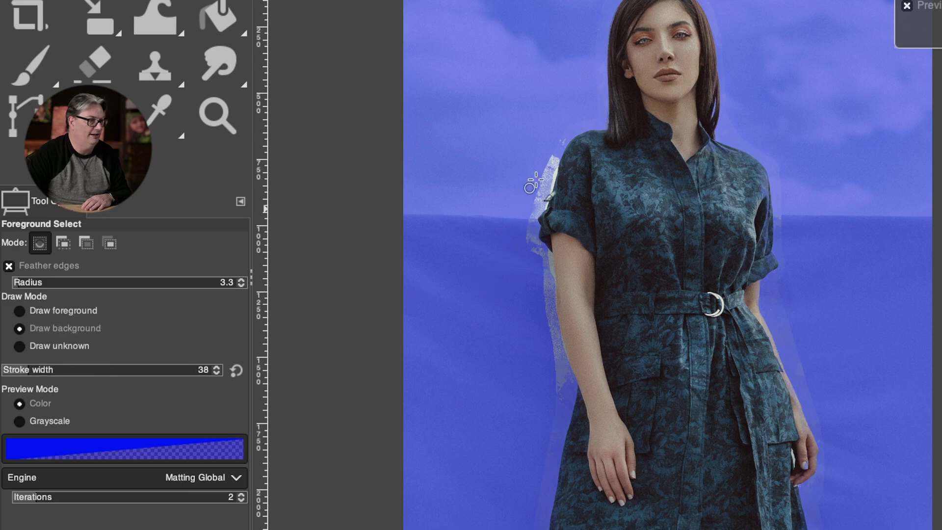
mouse_move(553, 156)
left_mouse_down()
mouse_move(542, 205)
mouse_move(550, 159)
mouse_move(528, 226)
mouse_move(545, 258)
mouse_move(560, 389)
left_mouse_up()
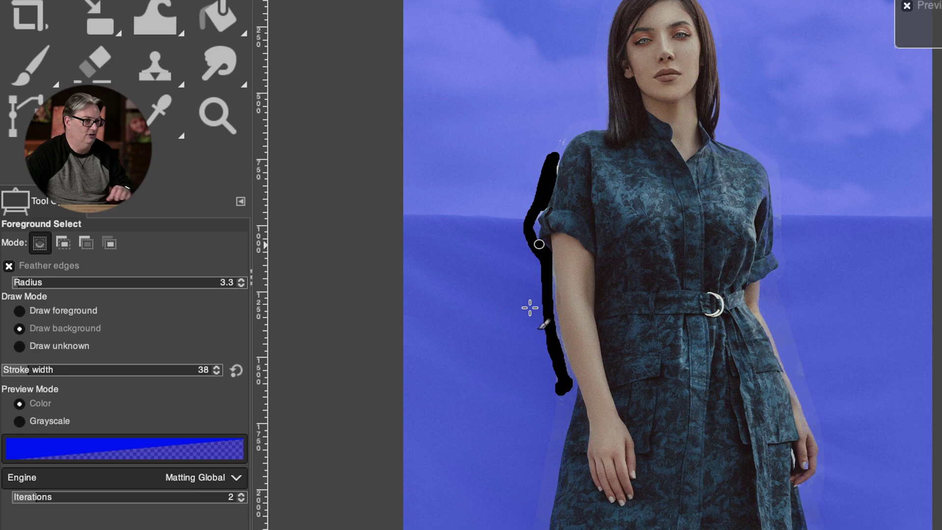
key("ctrl+z")
Apply the selection around the woman and zoom in on the ragged arm edge.
key("Return")
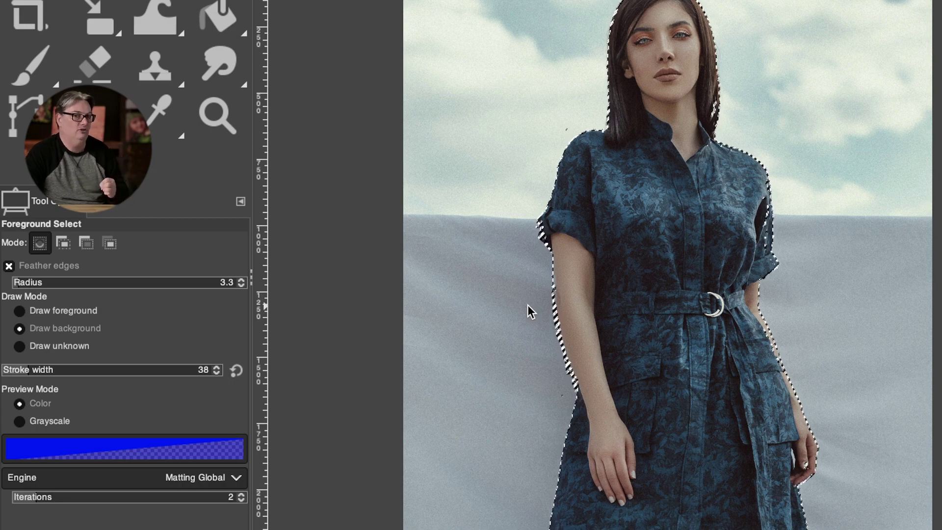
key("z")
left_click(559, 323)
left_click(560, 329)
left_click(559, 337)
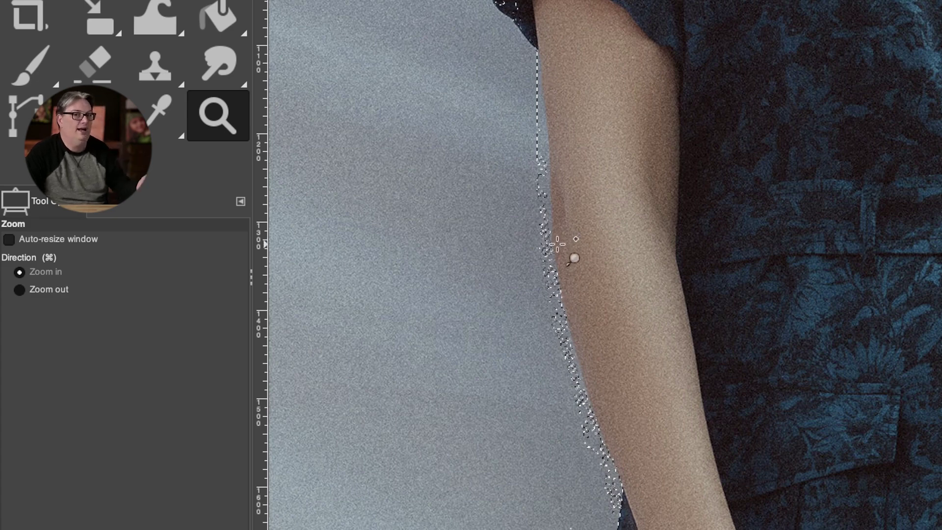
Toggle Quick Mask with Shift+Q to inspect the current selection as an overlay.
key("shift+q")
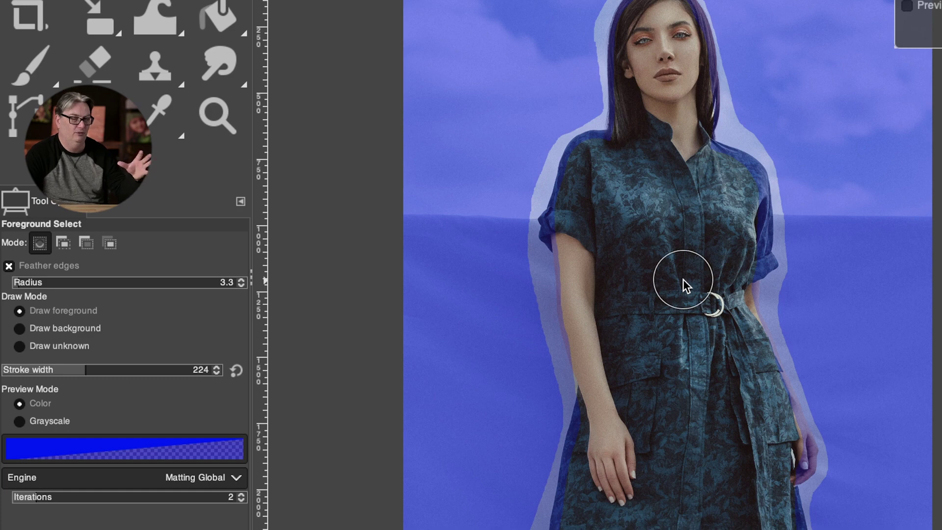
Switch to Draw unknown at stroke width 79 and mark the left arm edge down to the dress hem.
left_click(94, 347)
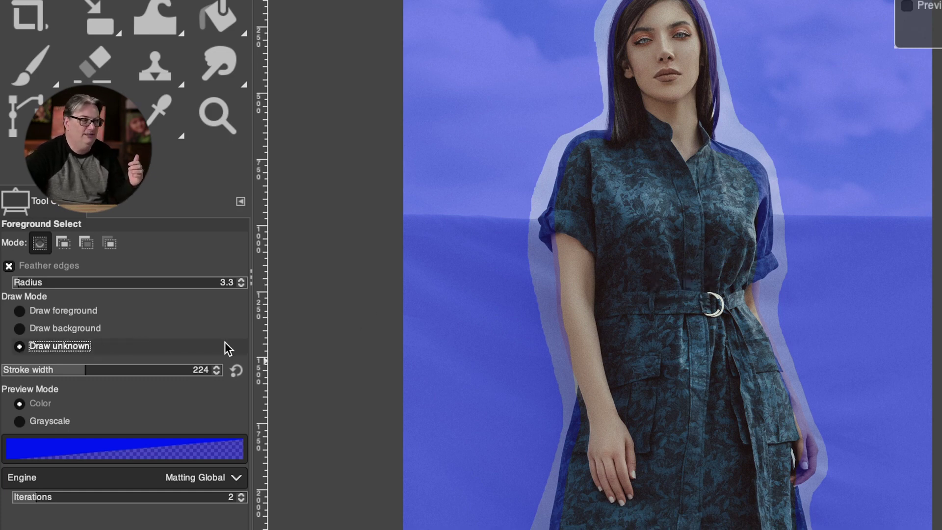
left_click(56, 367)
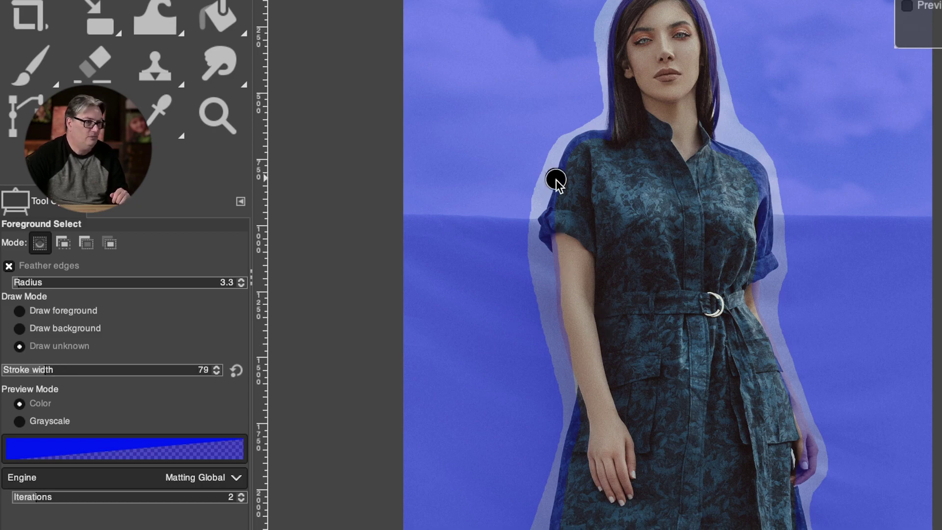
mouse_move(556, 180)
left_mouse_down()
mouse_move(546, 245)
mouse_move(564, 328)
left_mouse_up()
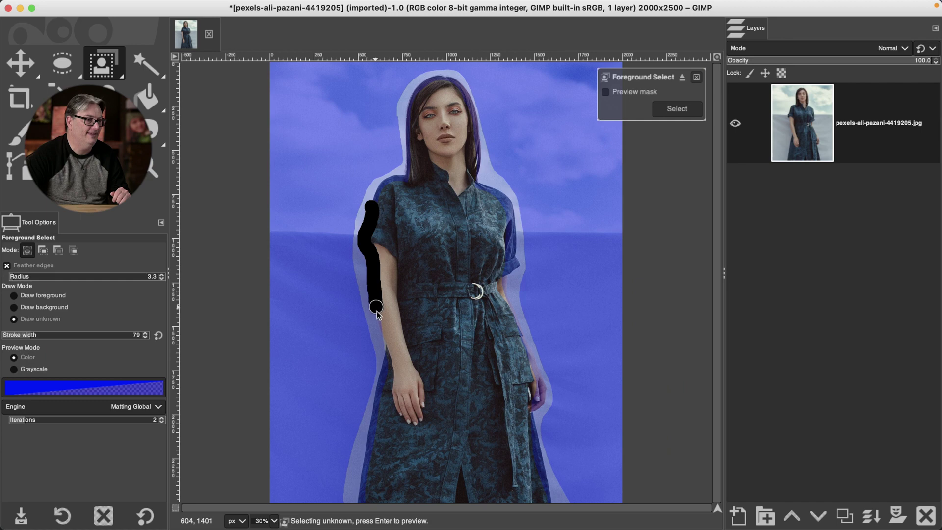
left_click_drag(376, 314, 379, 390)
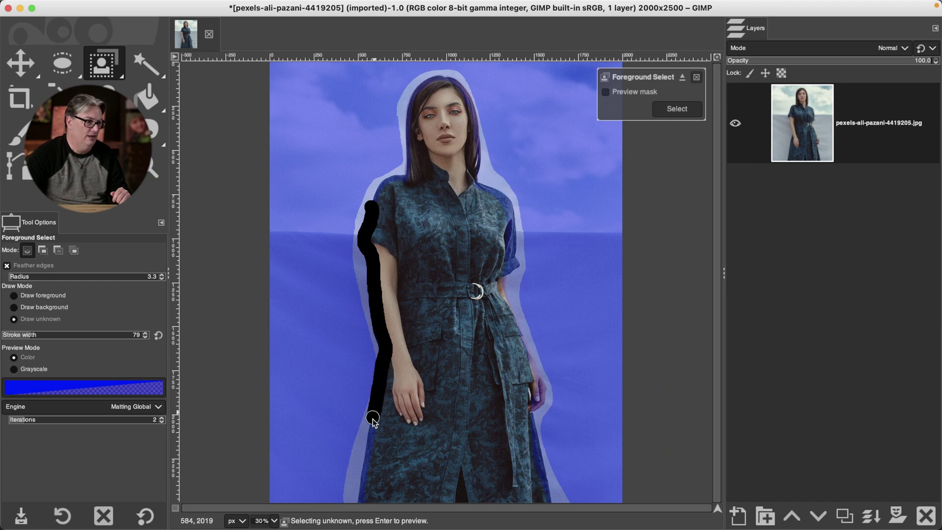
left_click_drag(373, 419, 366, 460)
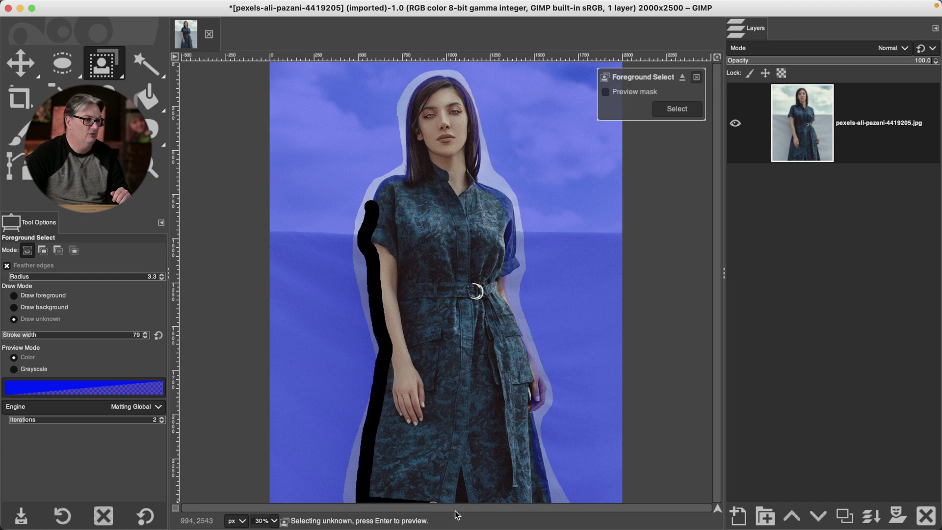
Mark the dress's right edge, shoulder, neck, top of head and left hair as unknown, then preview the mask.
left_click_drag(551, 508, 533, 418)
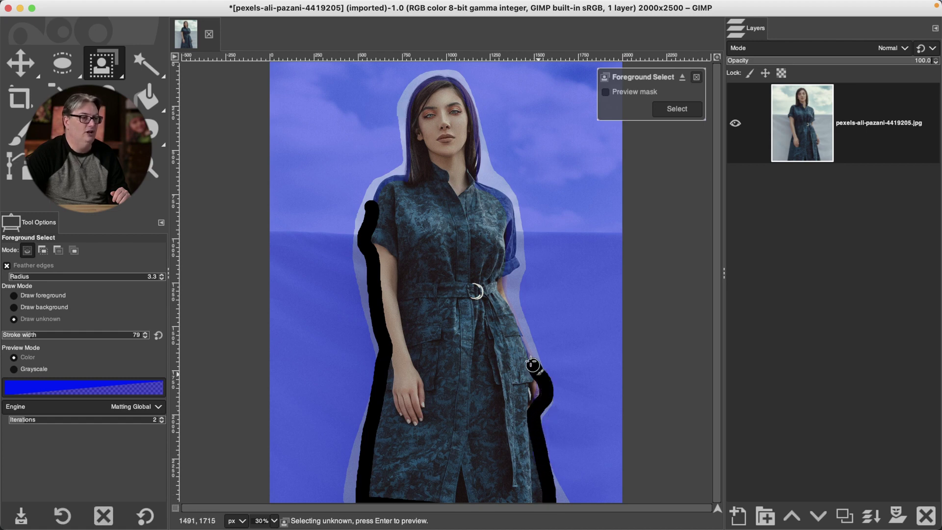
left_click_drag(522, 347, 503, 283)
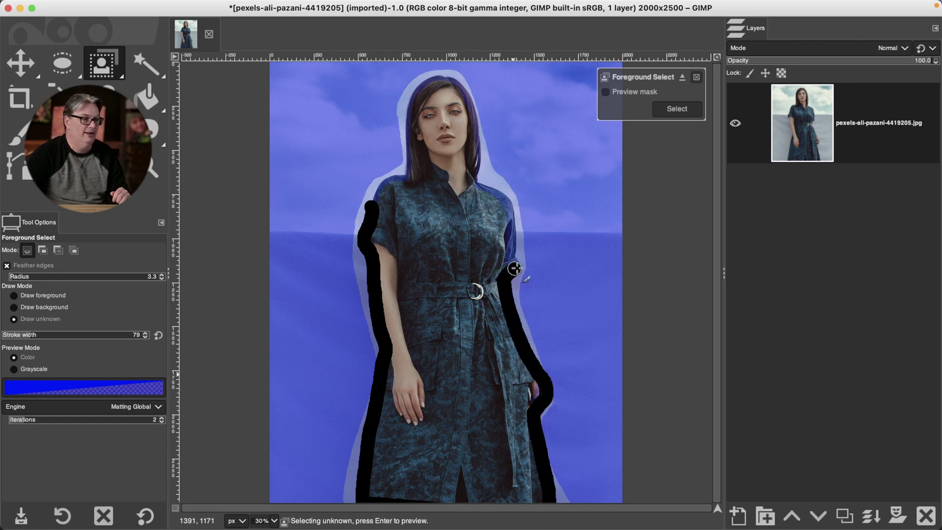
left_click_drag(517, 234, 513, 201)
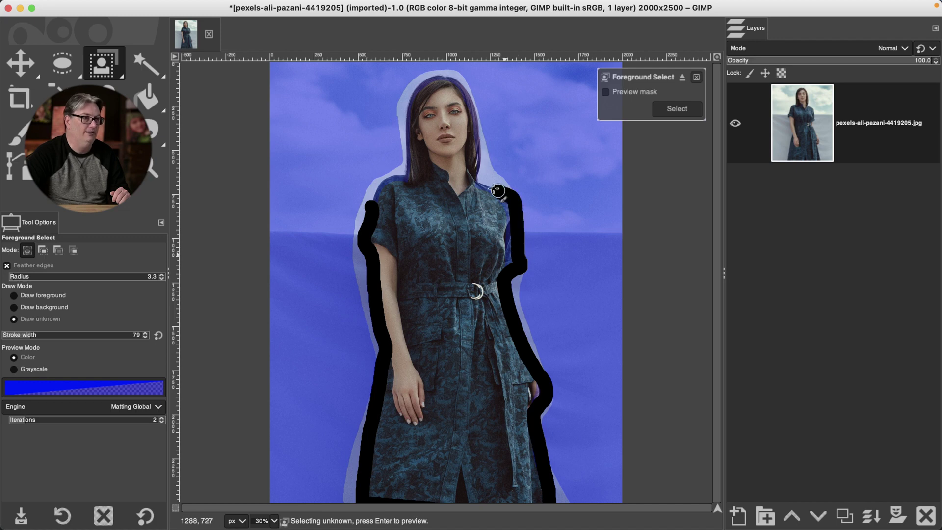
left_click_drag(479, 180, 479, 150)
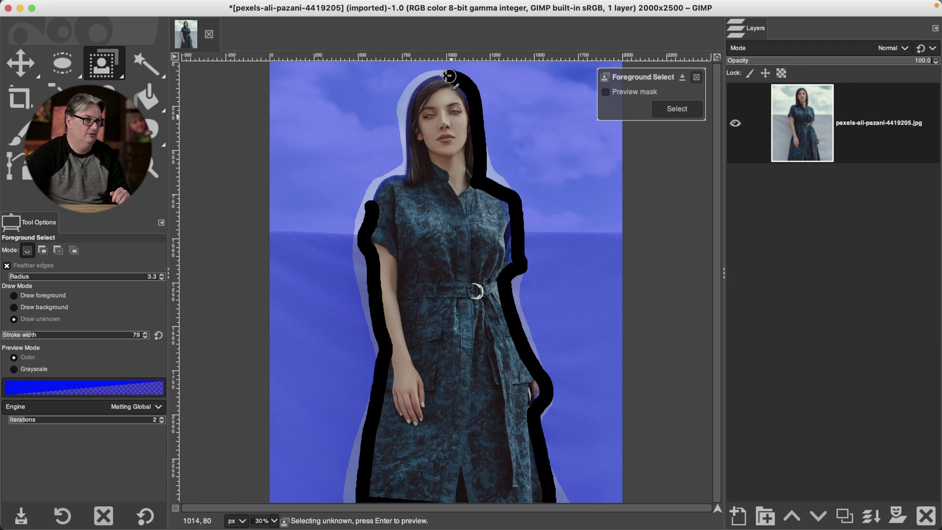
left_click_drag(449, 76, 426, 82)
mouse_move(405, 120)
left_mouse_down()
mouse_move(405, 176)
mouse_move(375, 204)
left_mouse_up()
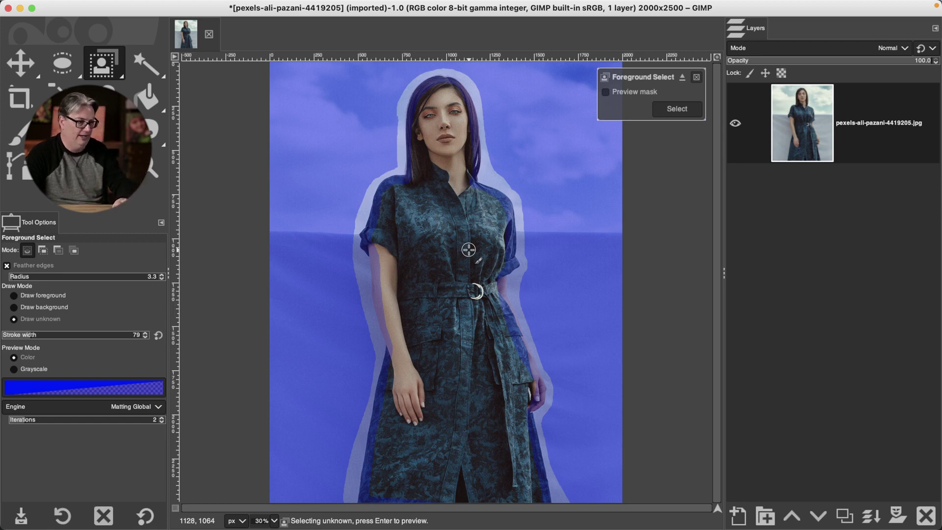
key("Return")
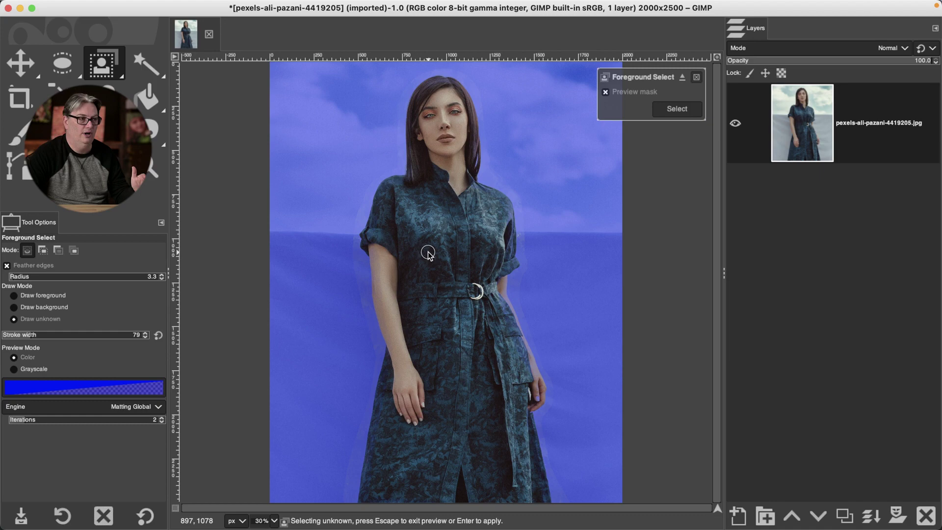
Apply the refined Foreground Select result as a marching-ants selection around the woman.
left_click(684, 114)
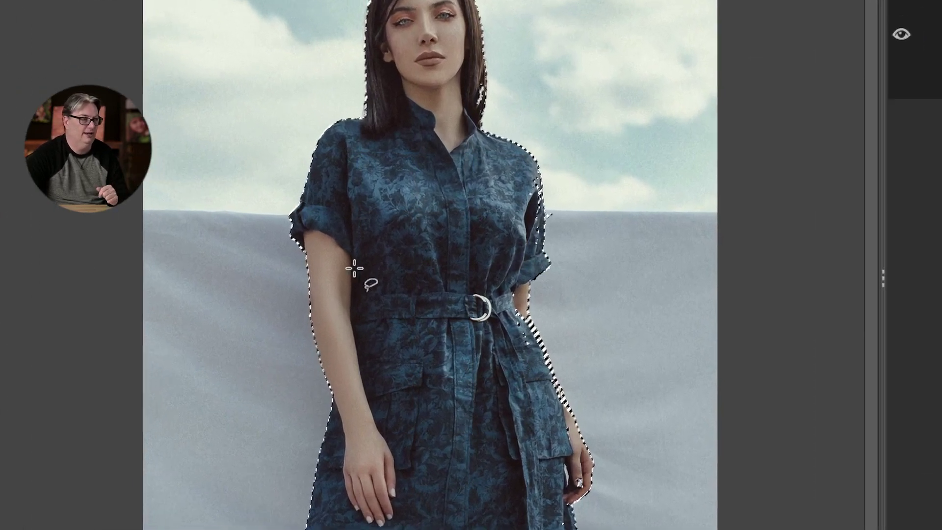